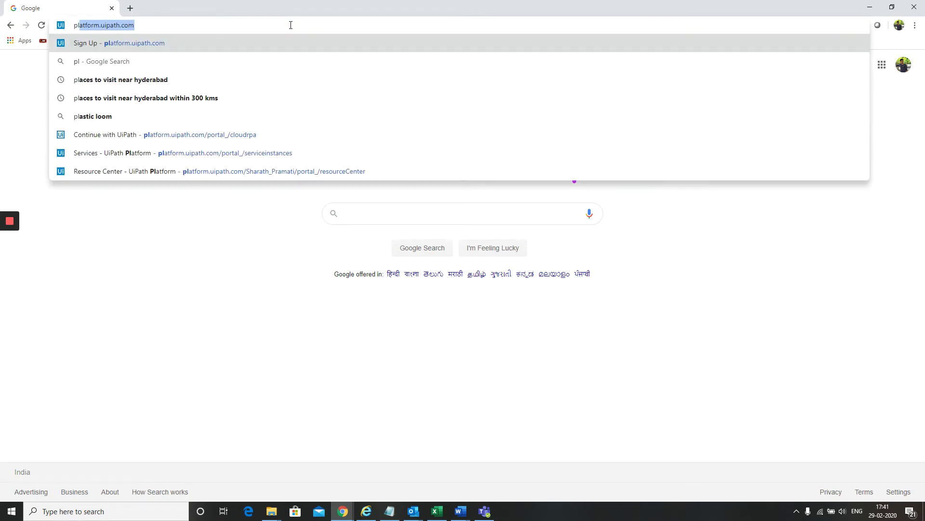
Load platform.uipath.com in Chrome to reach the UiPath login page.
key(Return)
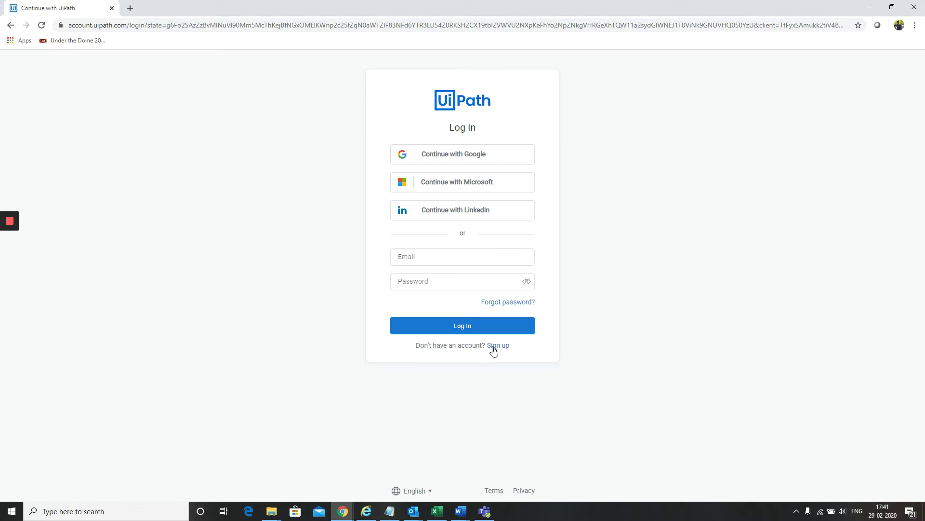
Sign in to UiPath Platform via 'Continue with Google' using the existing Google account.
click(453, 156)
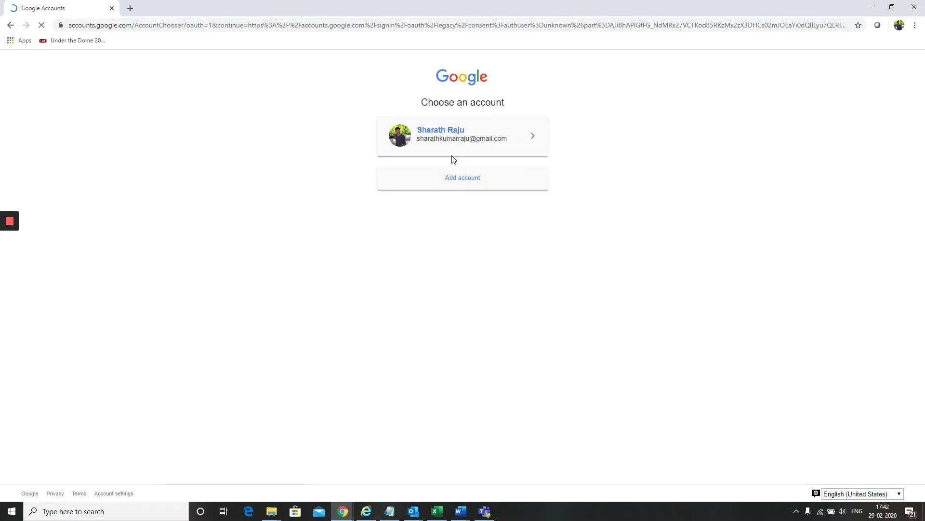
click(450, 134)
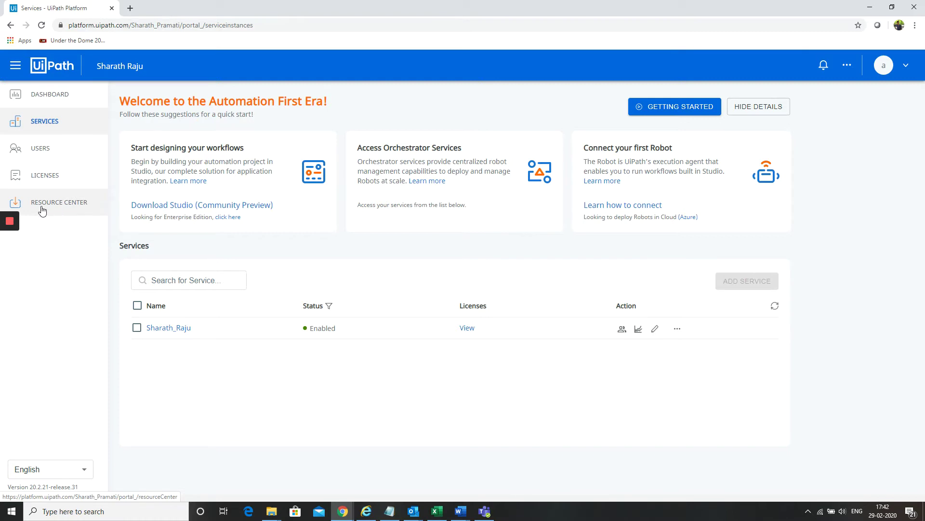
Go to the Resource Center with the Studio download editions from the left sidebar.
click(61, 204)
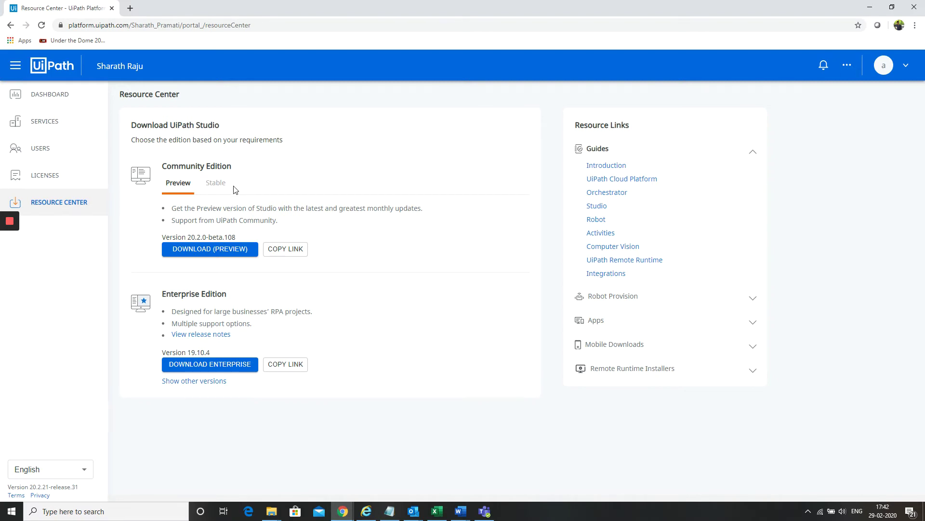
Download the Stable Community Edition installer of UiPath Studio 19.10.4.
click(217, 183)
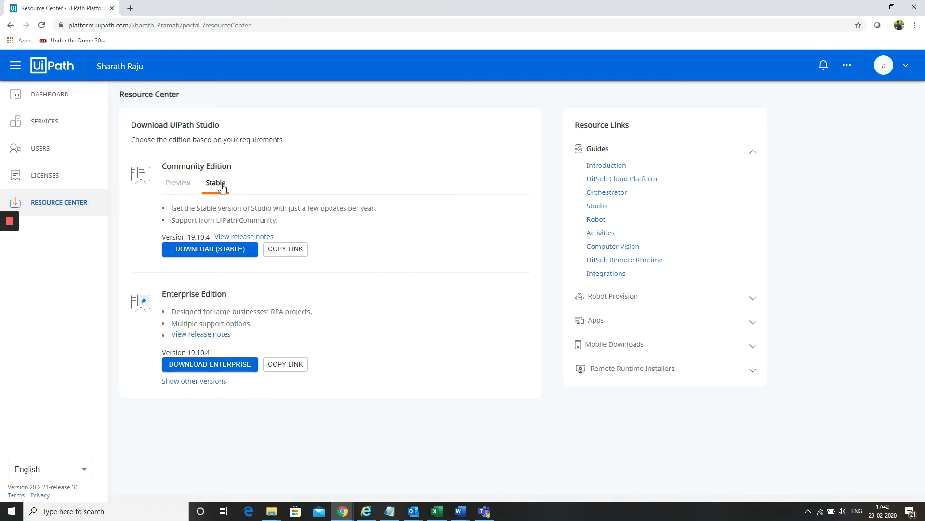
click(217, 253)
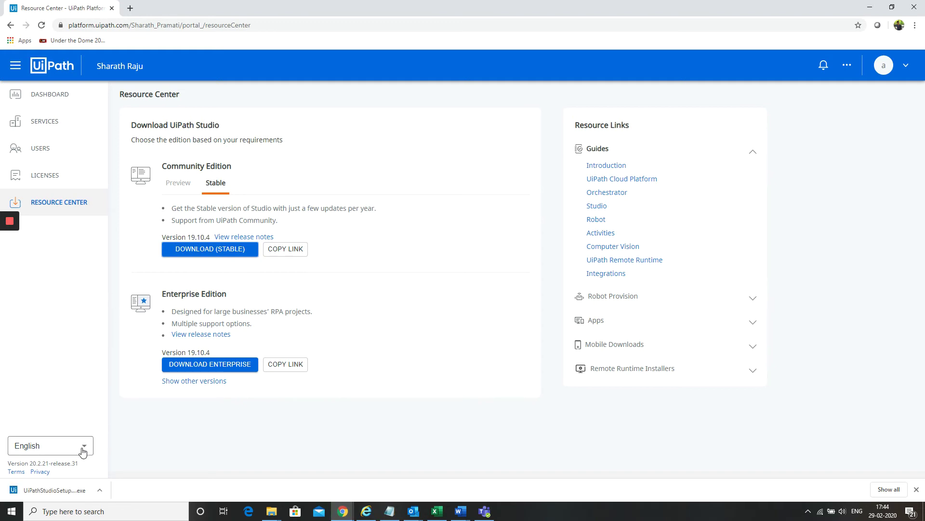
Launch the downloaded Studio installer from Chrome's download bar until Let's Activate appears.
click(65, 491)
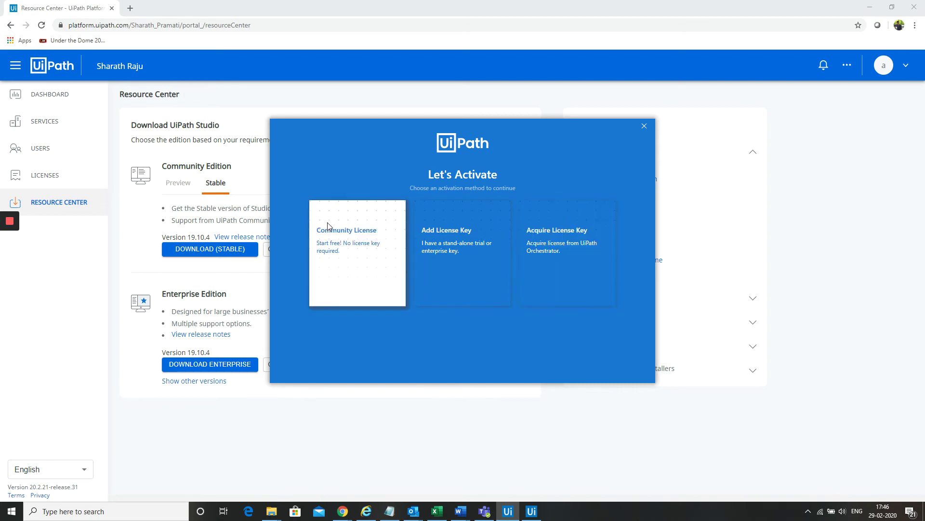
Activate the Community License with the UiPath Studio profile and Stable channel, then maximize the window.
click(345, 252)
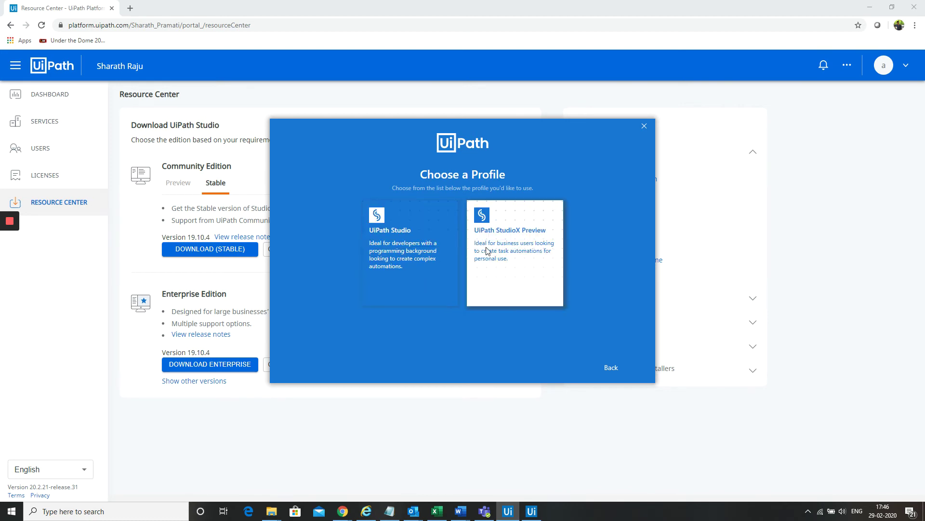
click(420, 265)
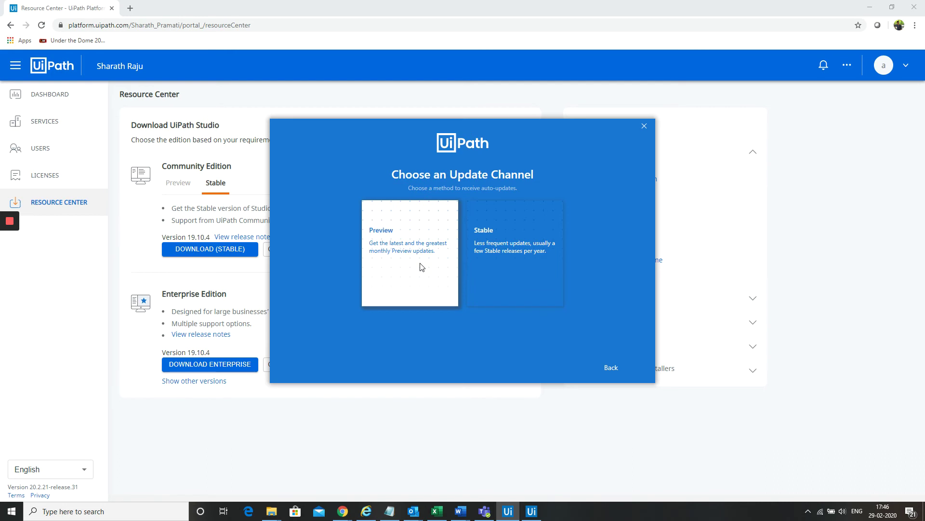
click(483, 249)
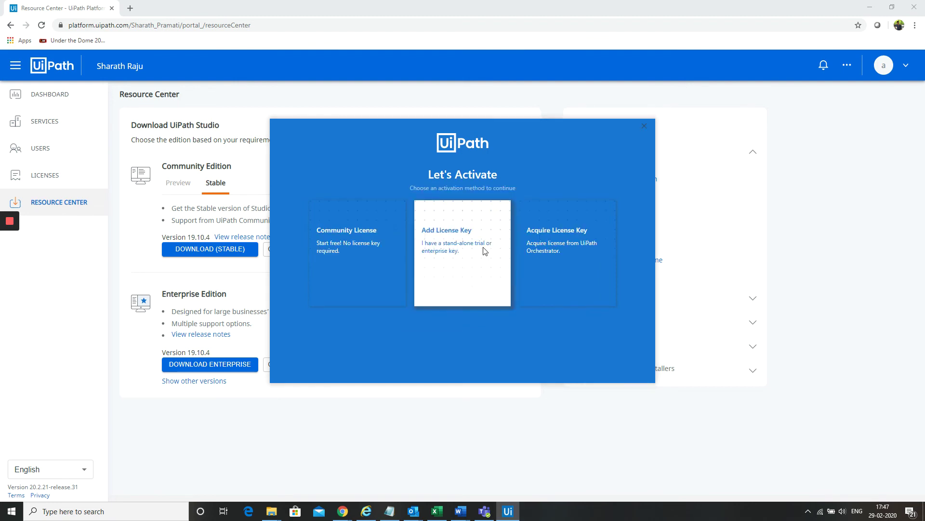
click(485, 251)
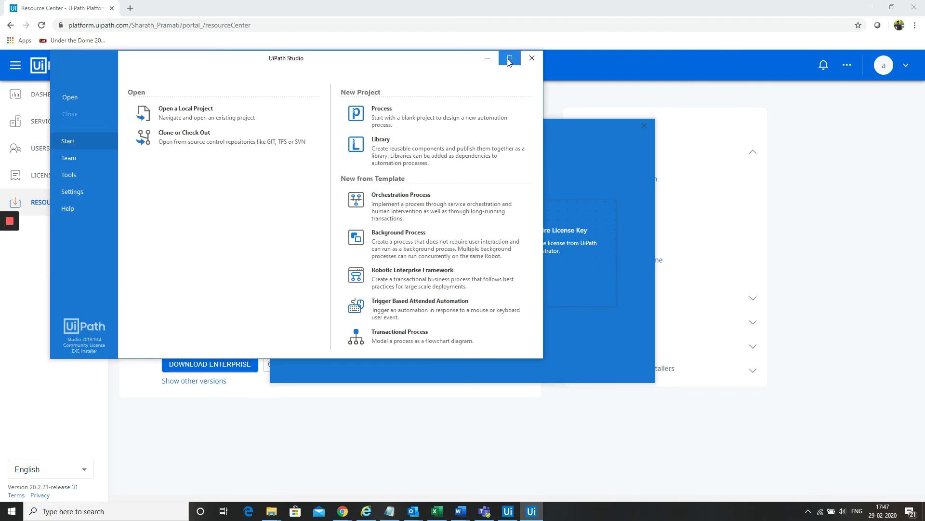
click(510, 58)
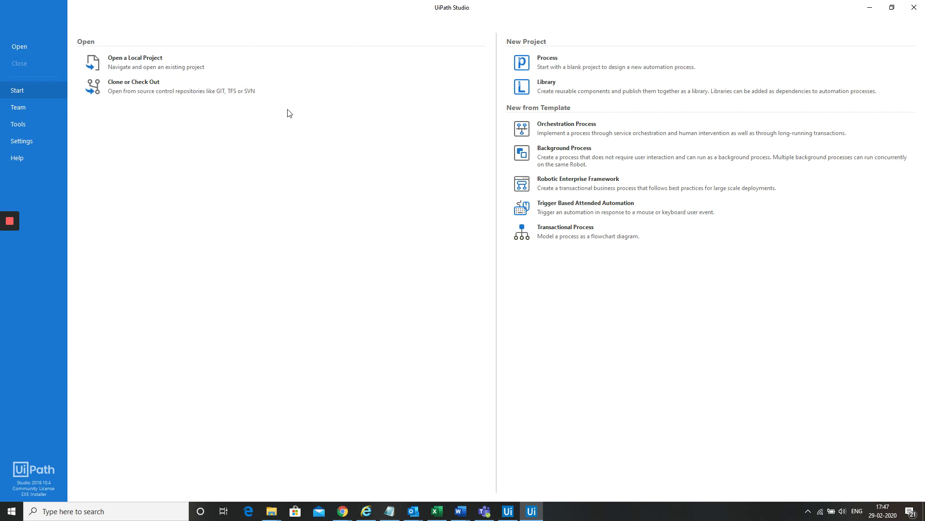
View the Help page's version information, then return to the Studio Start page.
click(29, 158)
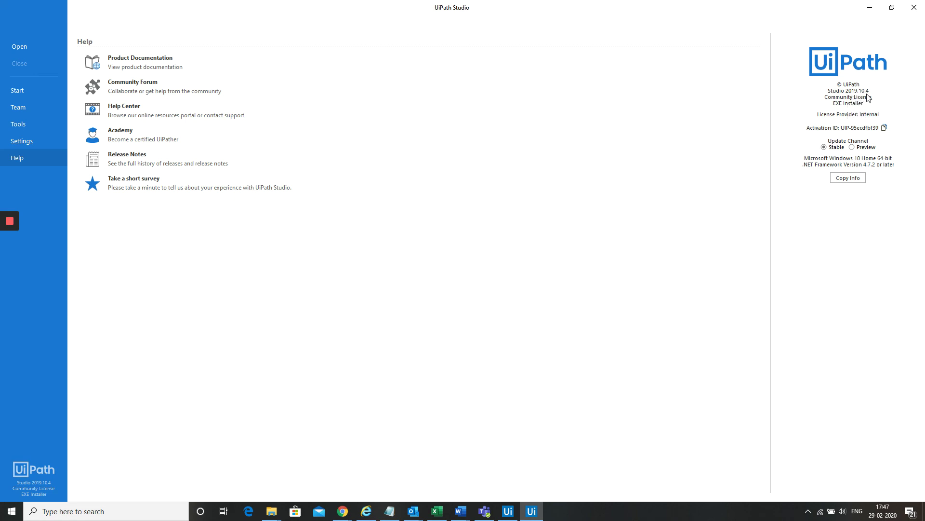
click(35, 95)
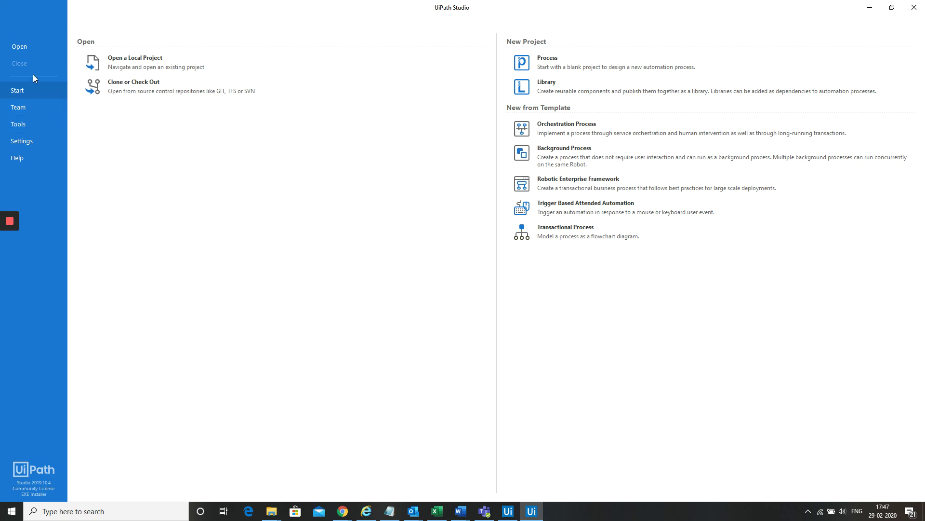